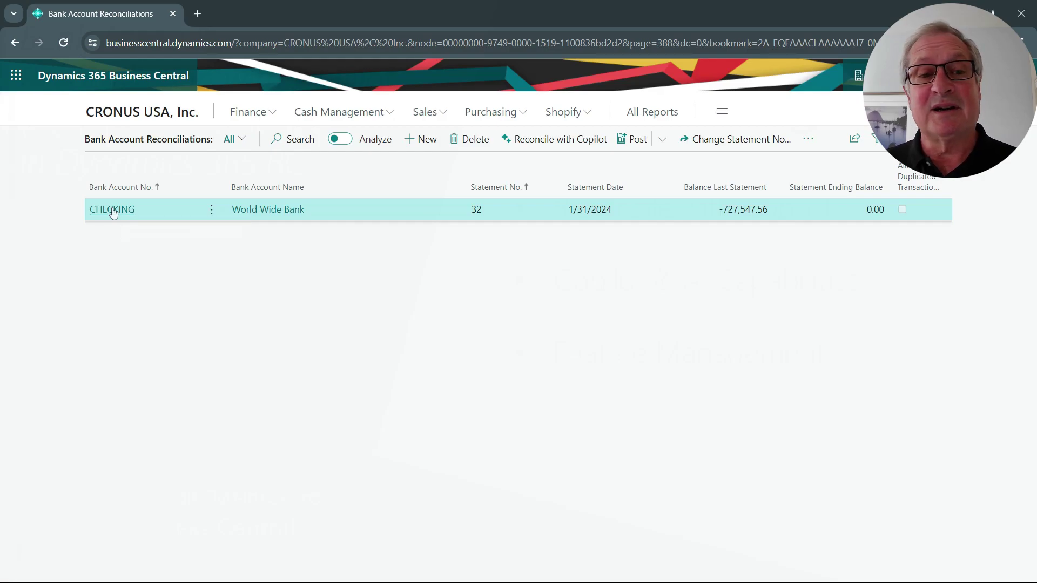
Open CHECKING statement 32 and review ledger entries for Wide World Importers payments 265–270
click(113, 209)
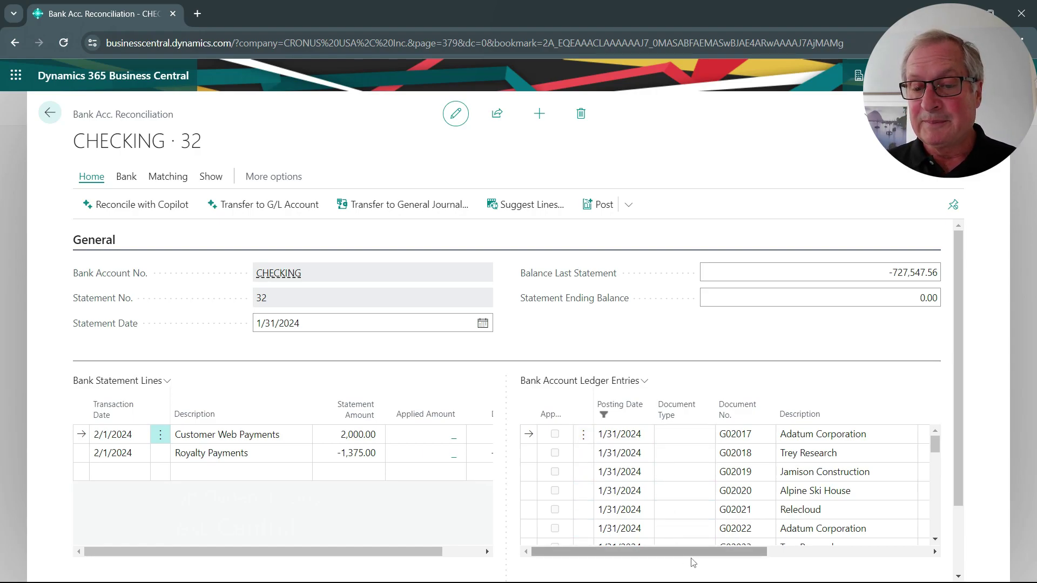
drag(699, 552, 803, 551)
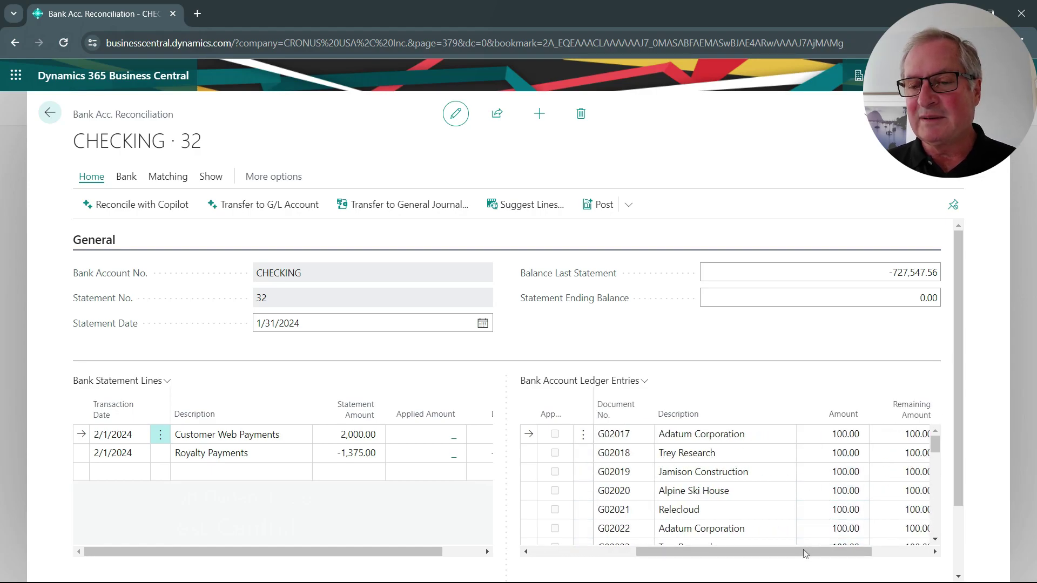
drag(806, 551, 690, 558)
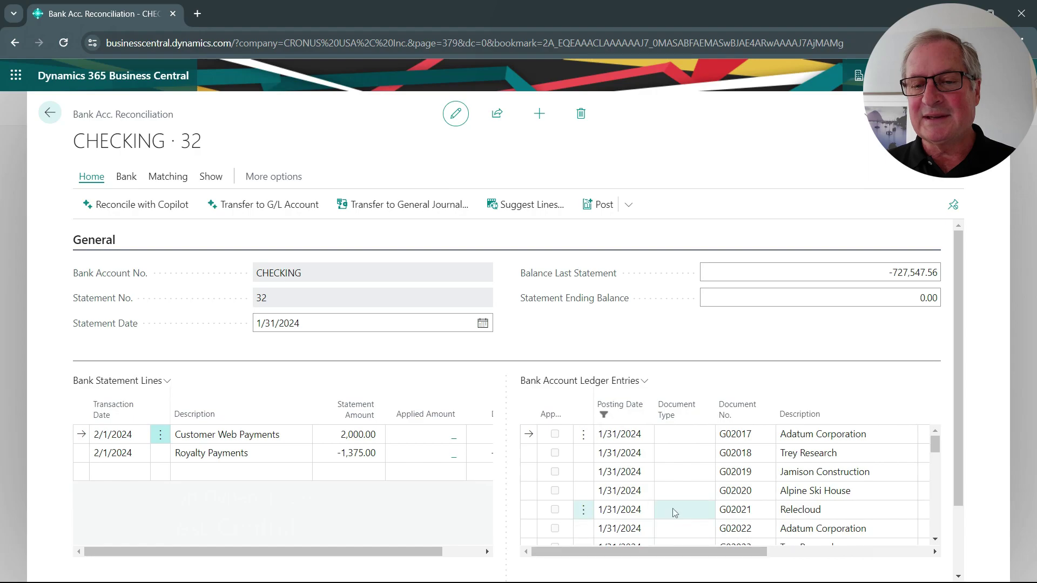
scroll(675, 510, down, 2)
scroll(674, 510, down, 2)
scroll(675, 511, down, 1)
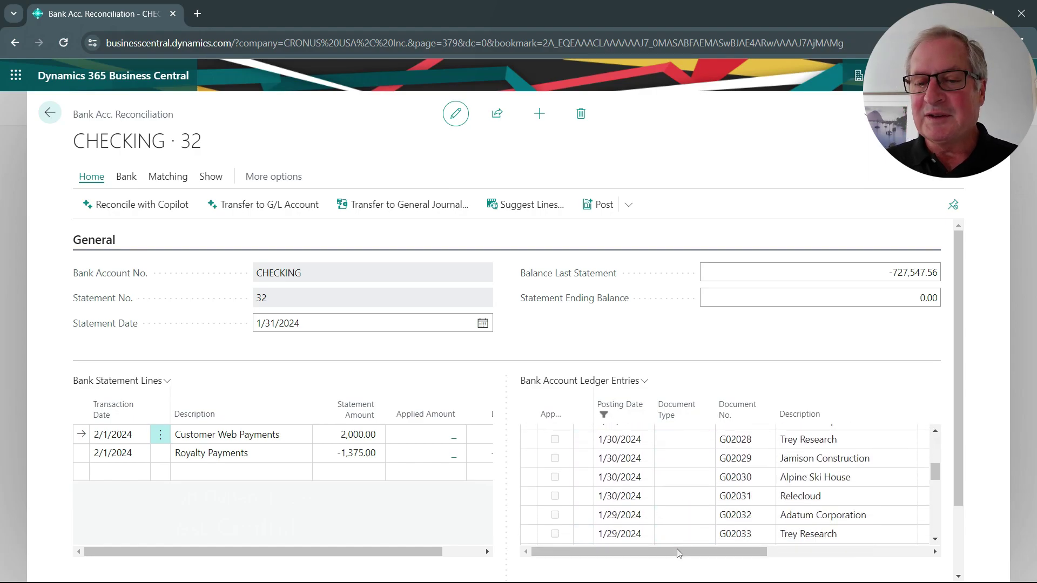
drag(677, 548, 838, 553)
scroll(792, 516, down, 2)
scroll(792, 516, down, 1)
scroll(788, 518, down, 2)
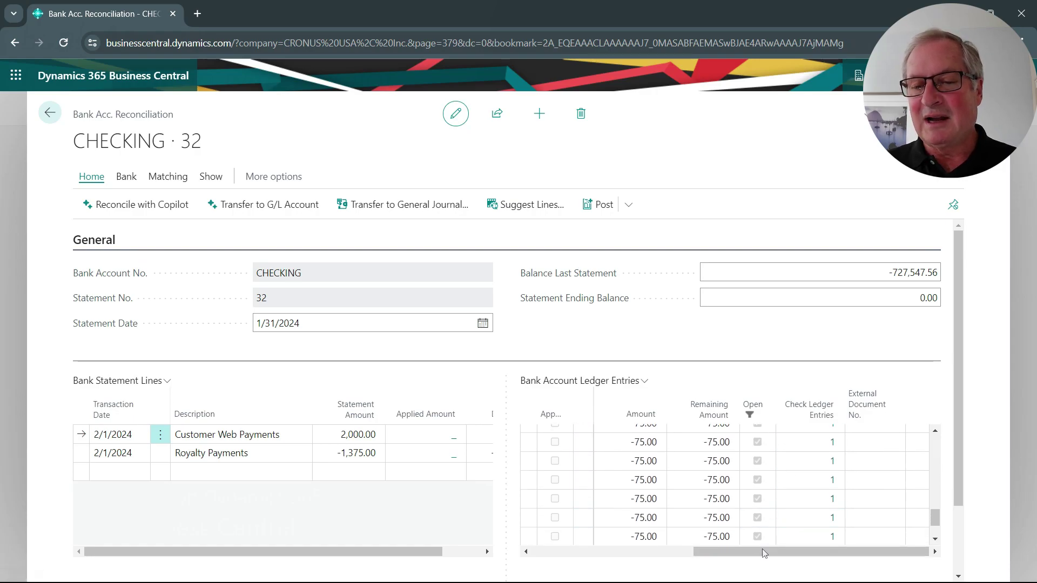
drag(764, 552, 558, 551)
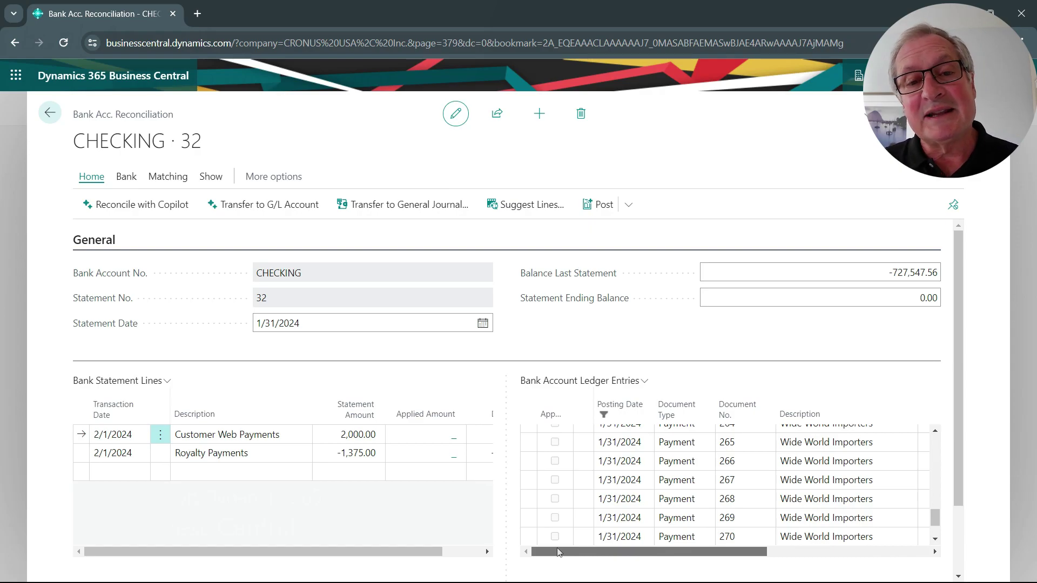
Run Match Automatically with a four-day date tolerance, which matches zero lines
click(92, 471)
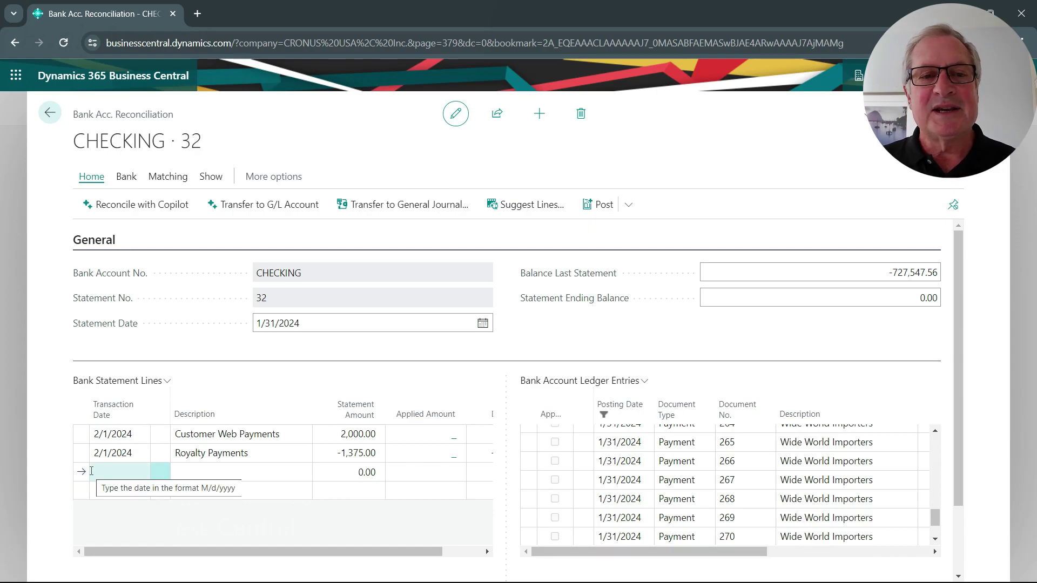
click(168, 178)
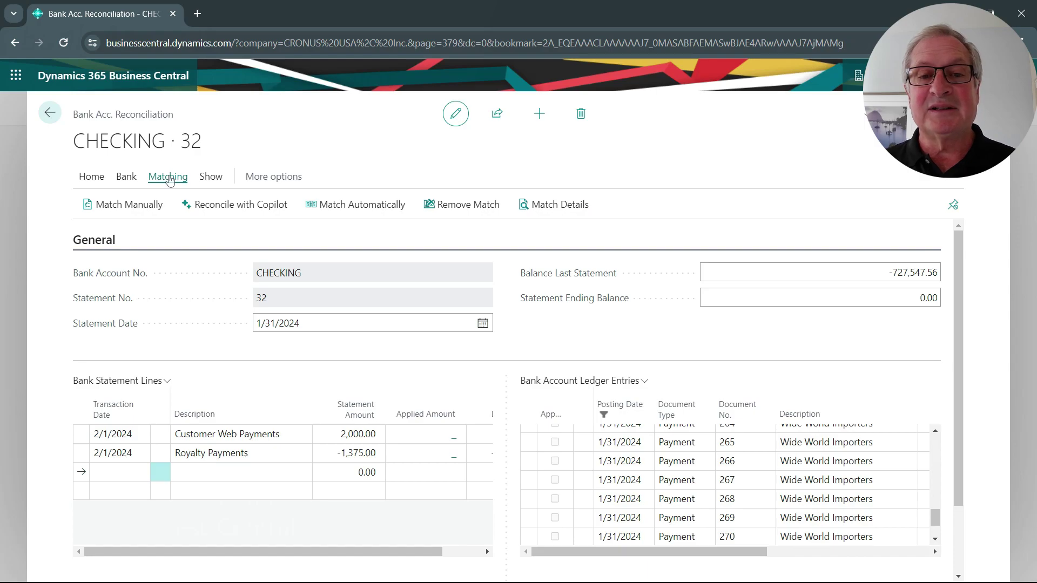
click(343, 209)
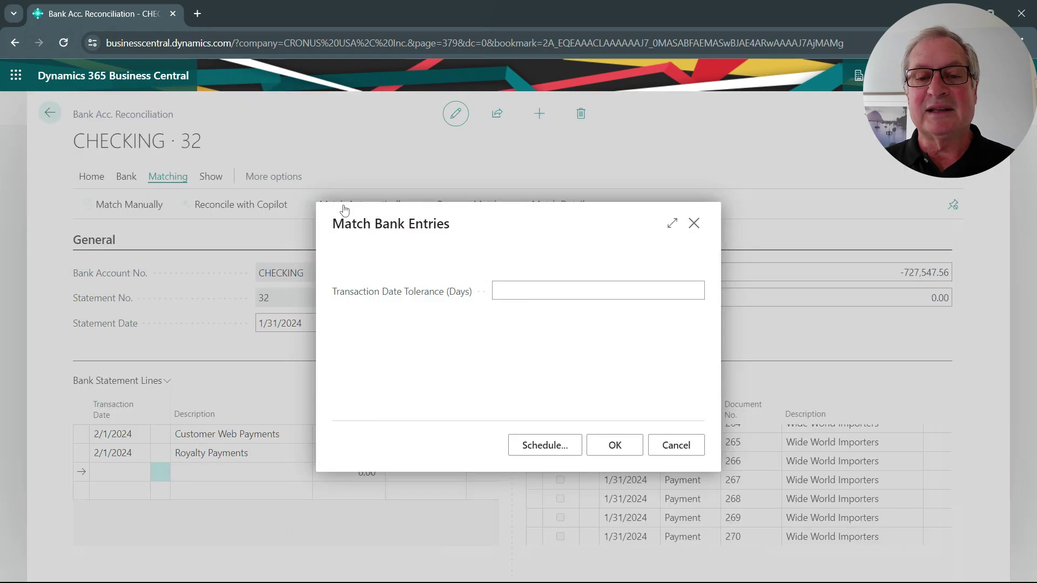
click(614, 448)
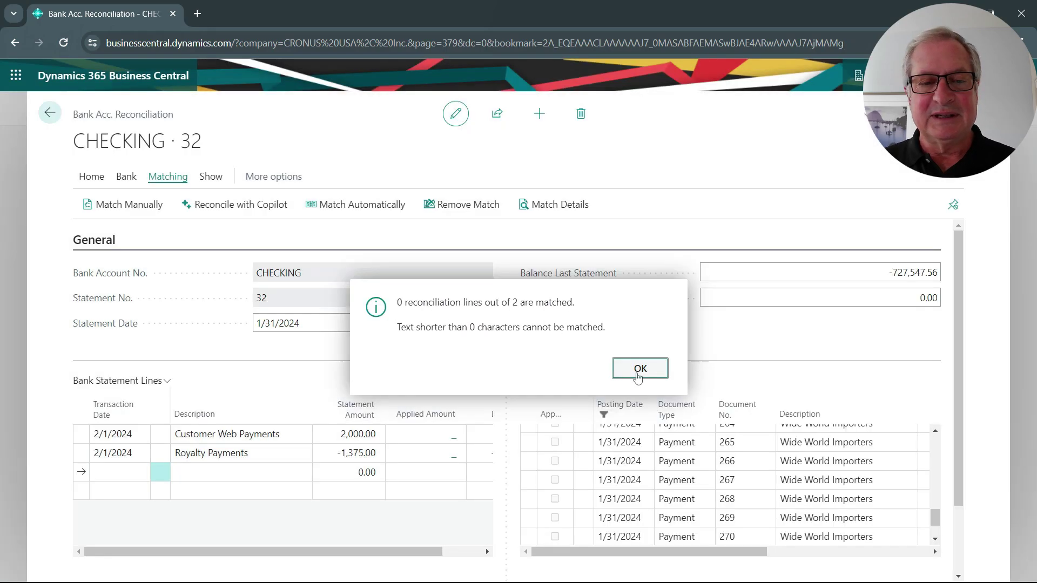
click(638, 376)
scroll(570, 507, down, 1)
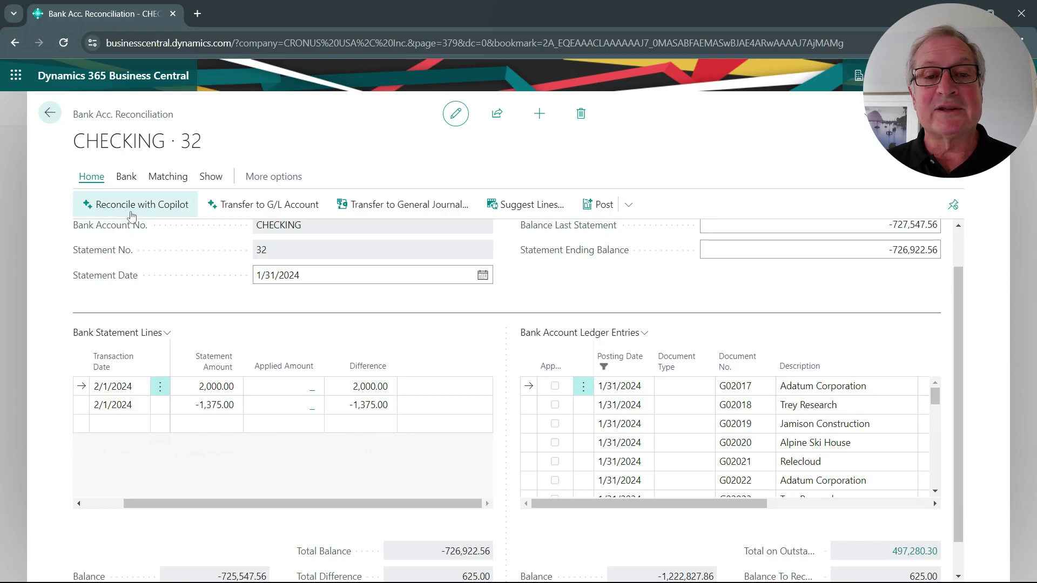
click(131, 212)
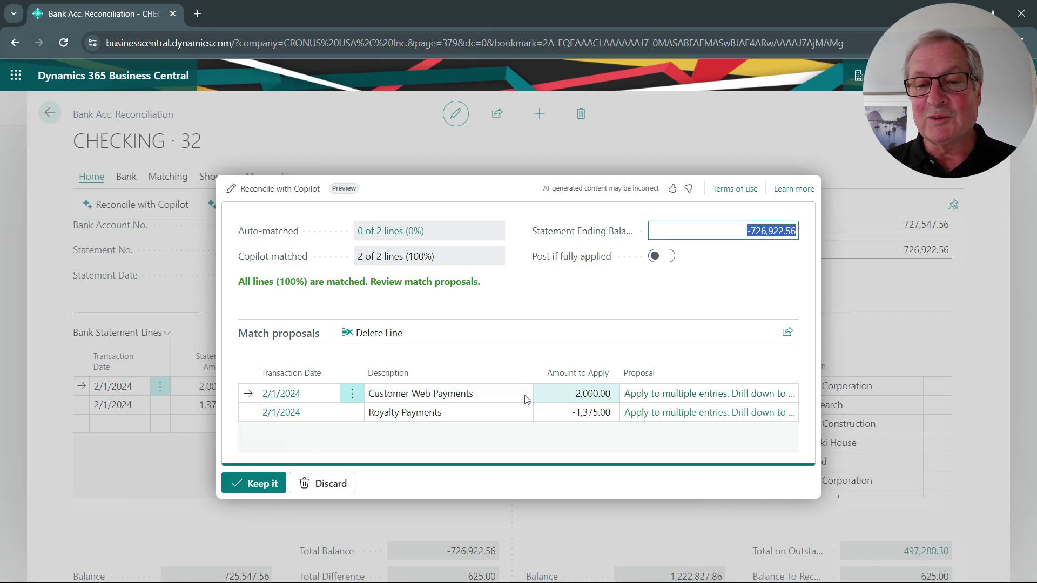
Drill into the ledger entries Copilot proposed for Customer Web Payments
click(679, 397)
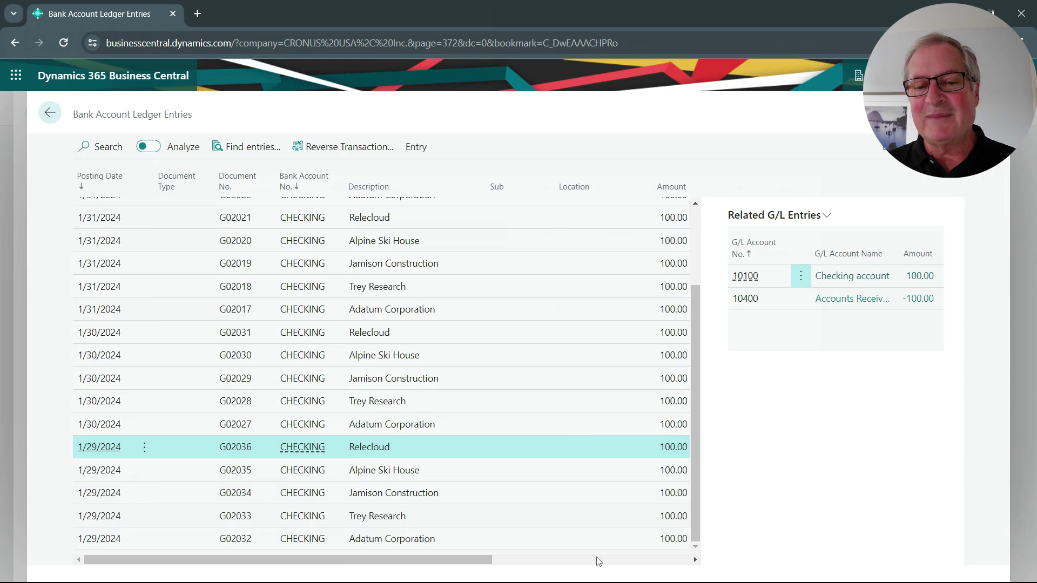
Check the Customer Web Payments and Royalty Payments entries, then keep Copilot's matches
scroll(588, 546, up, 1)
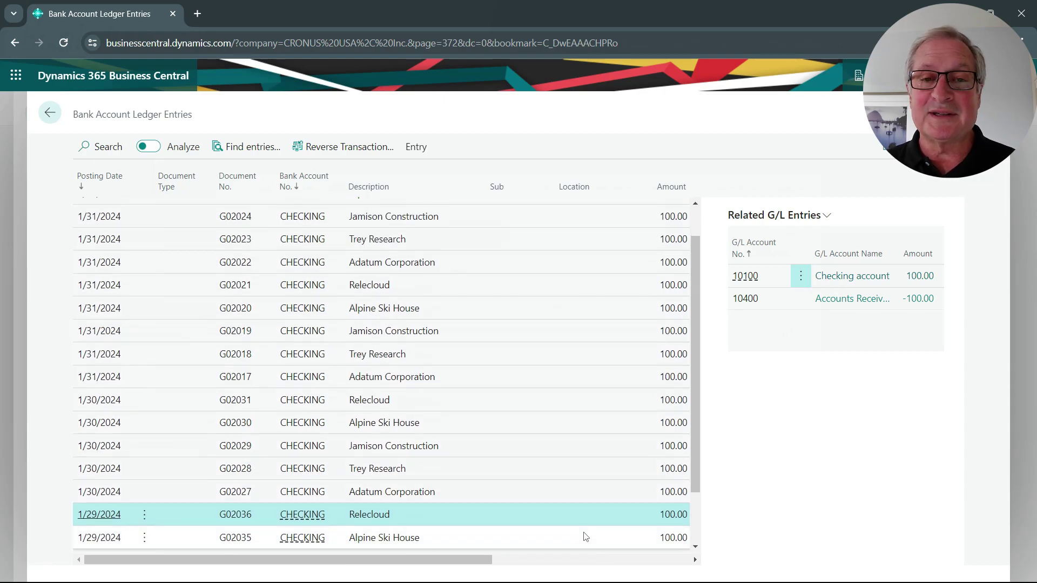
key(Escape)
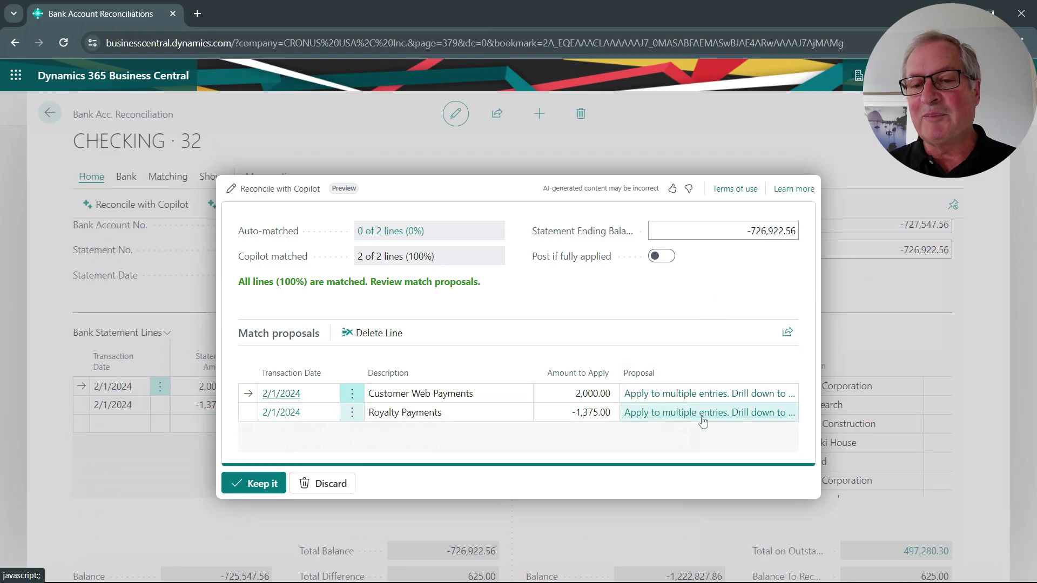
click(703, 414)
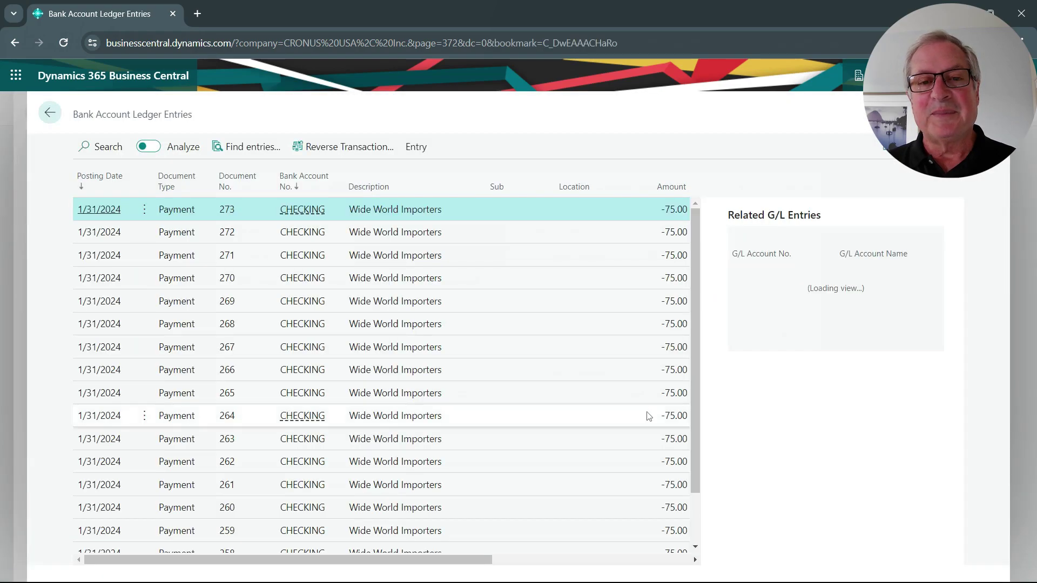
scroll(589, 391, down, 1)
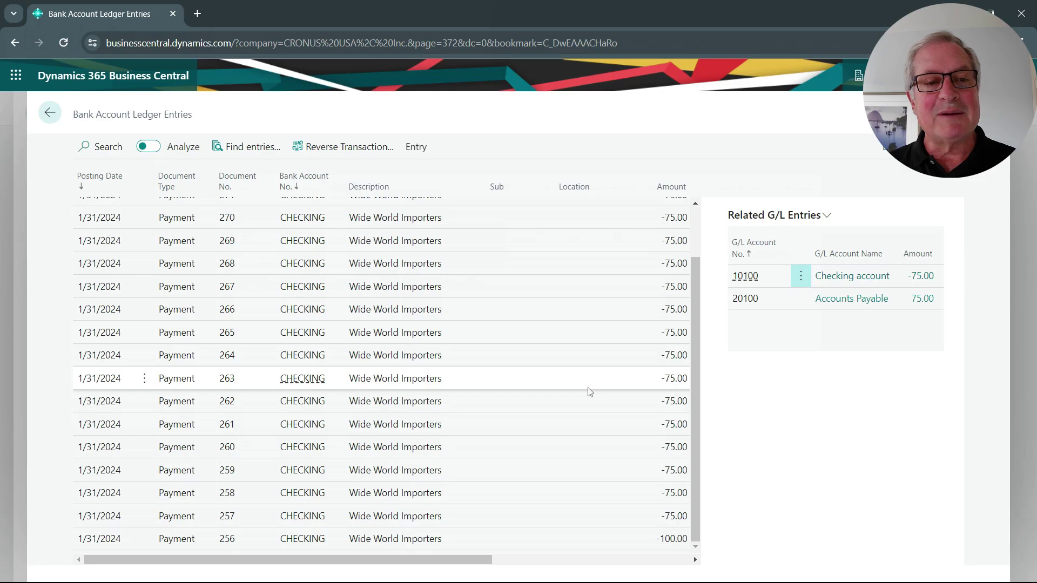
key(Escape)
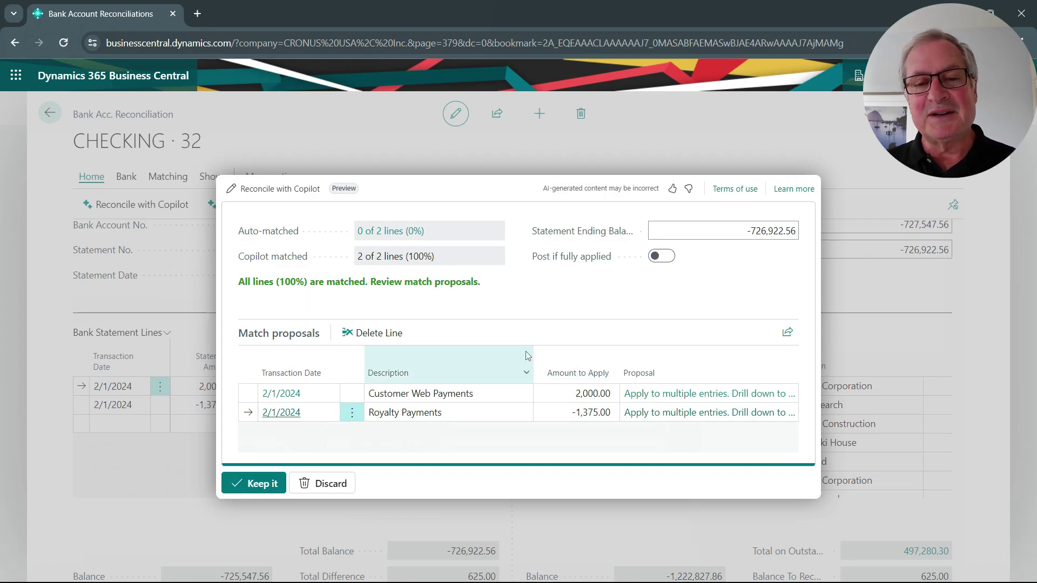
mouse_move(405, 412)
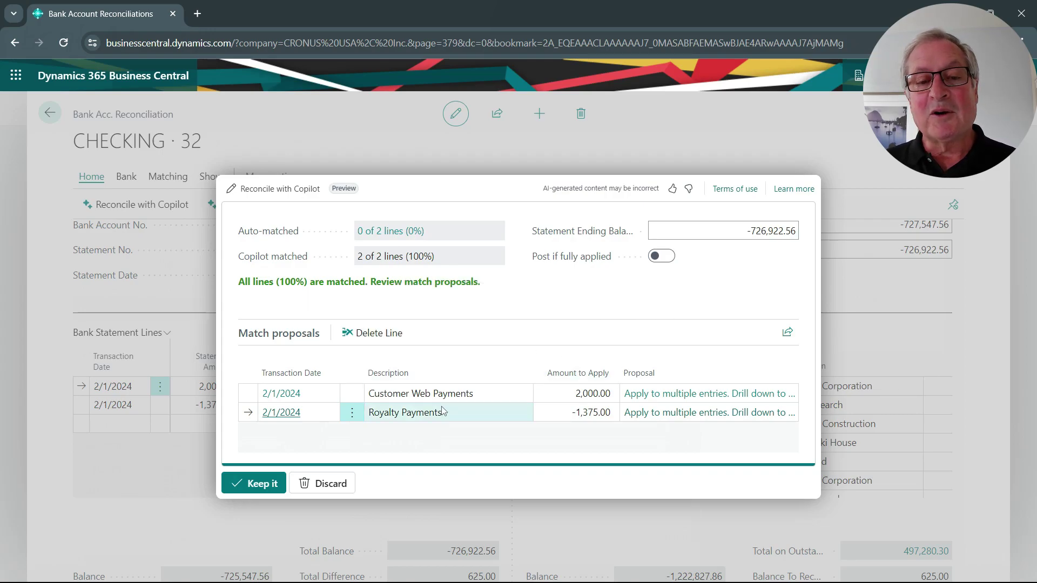
click(258, 482)
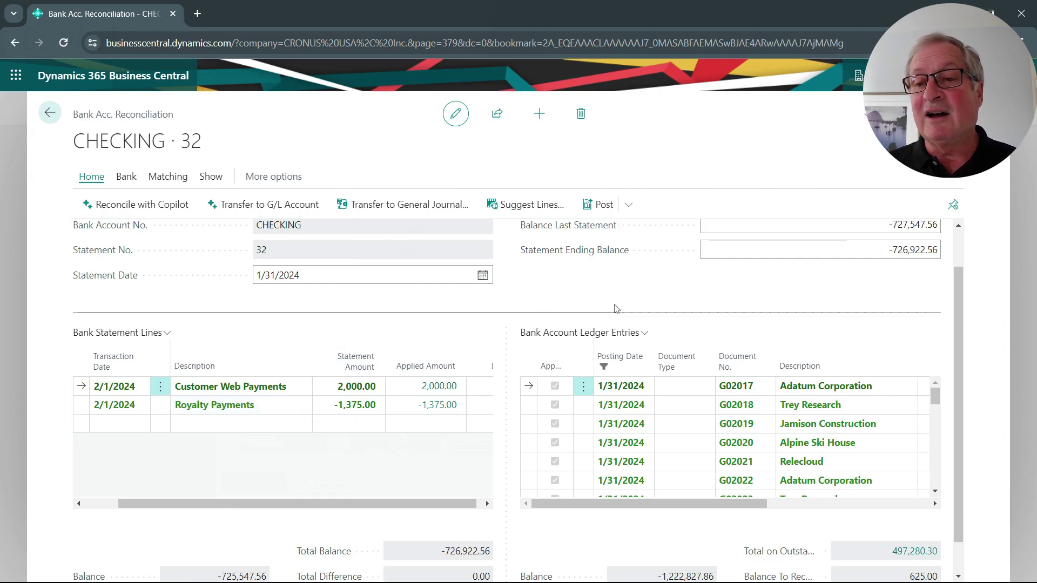
Confirm Total Difference is 0.00 and post CHECKING statement 32
scroll(599, 291, up, 1)
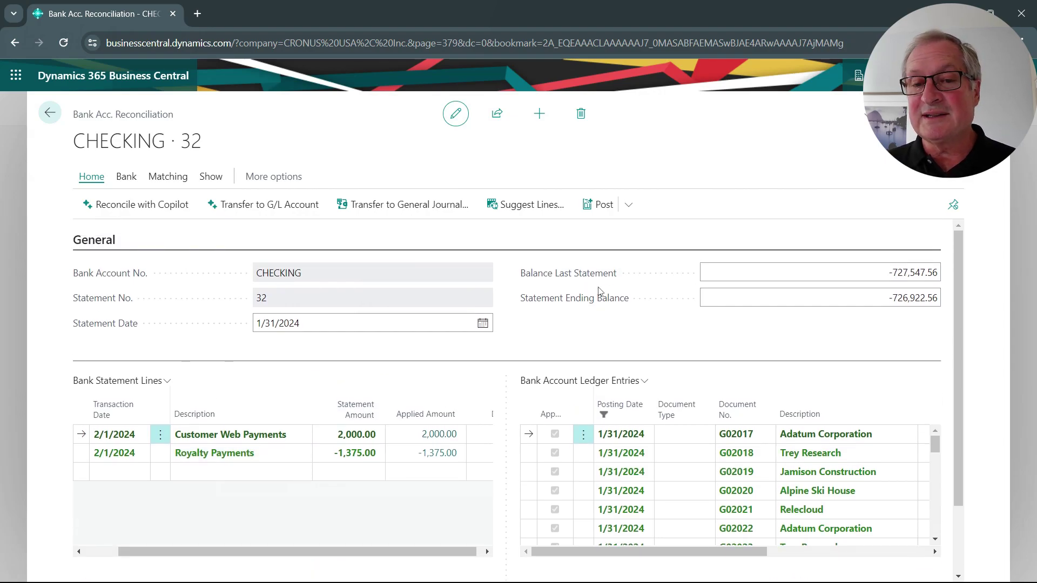
scroll(598, 292, down, 2)
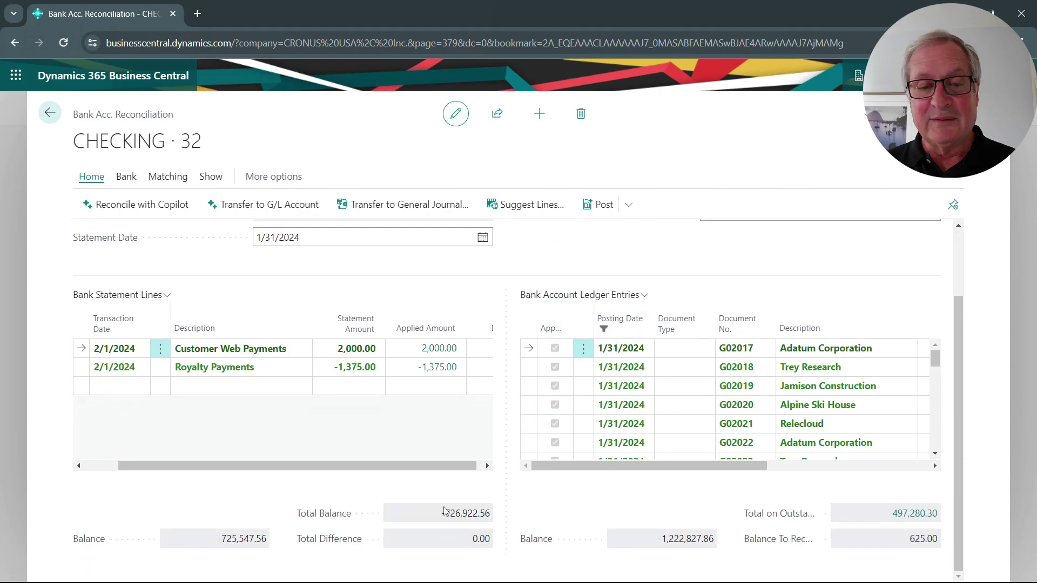
scroll(550, 516, up, 2)
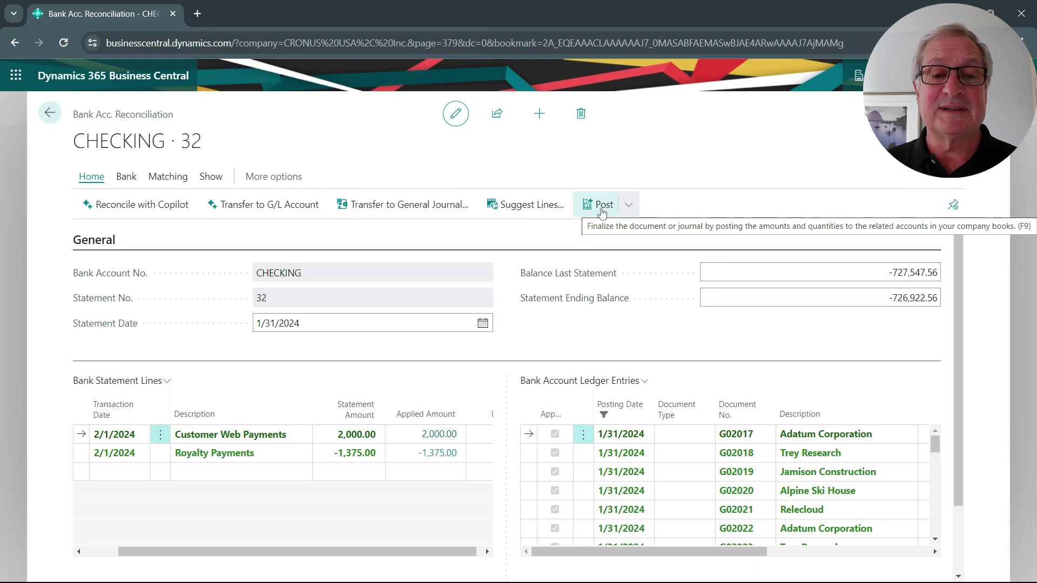
click(602, 205)
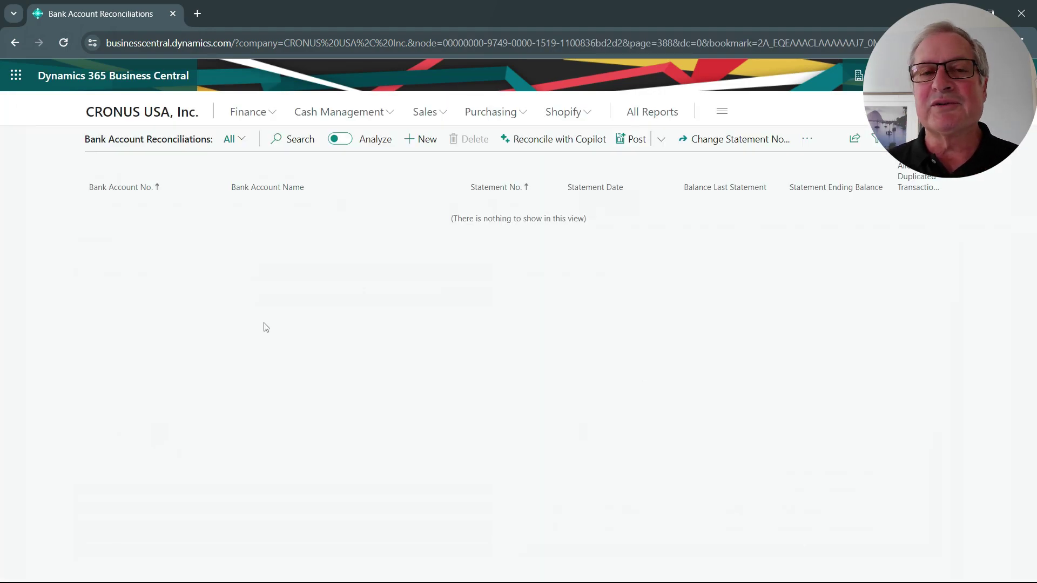
Search 'cop' with Alt+Q to open the Copilot & AI capabilities page
key(alt+q)
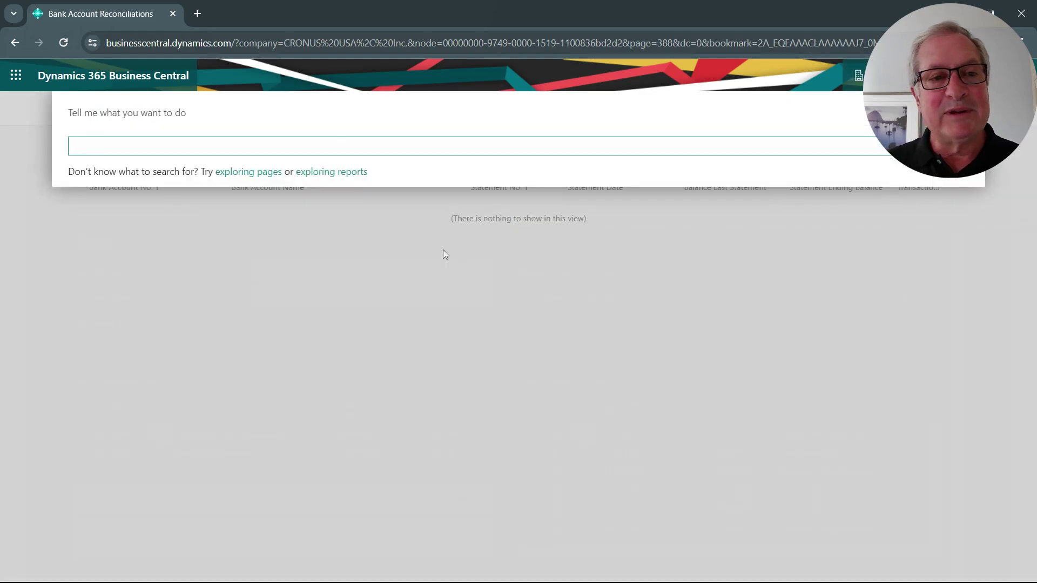
text(cop)
key(Return)
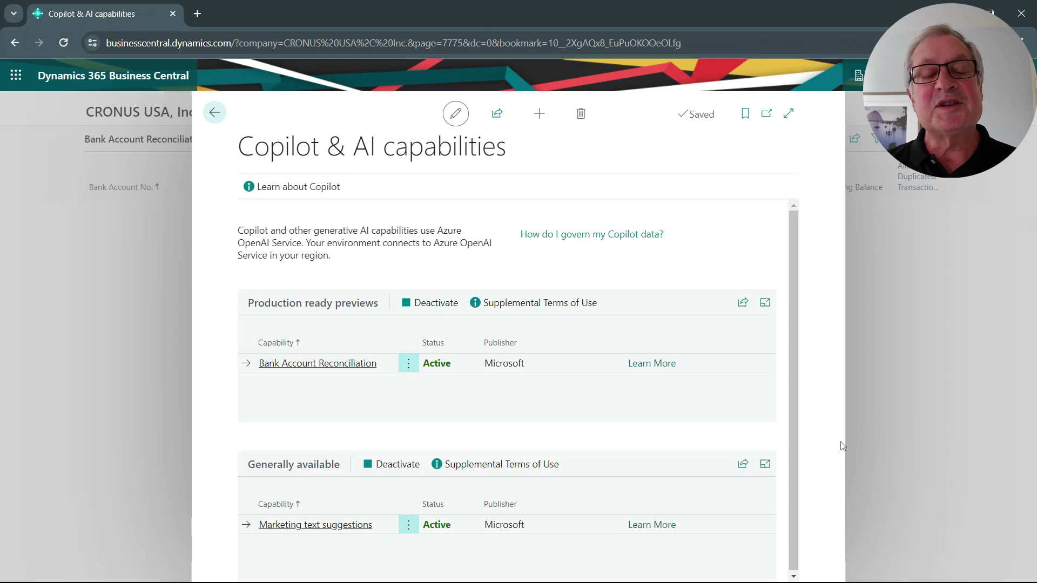